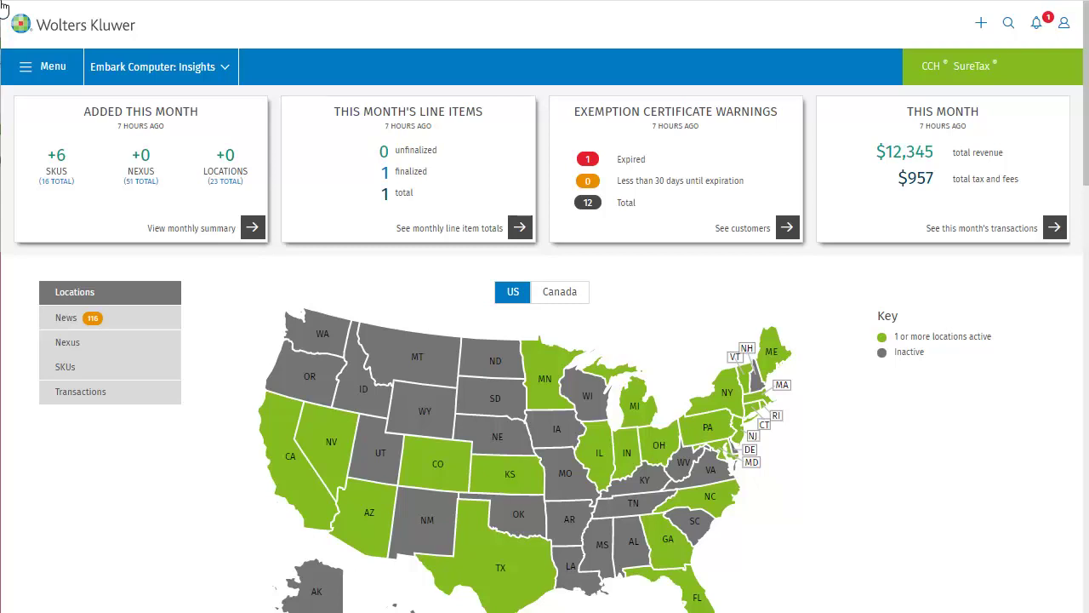
- Show the Nexus map on the Insights dashboard, colour-coding US states by nexus status
{"action": "left_click", "coordinate": [51, 66]}
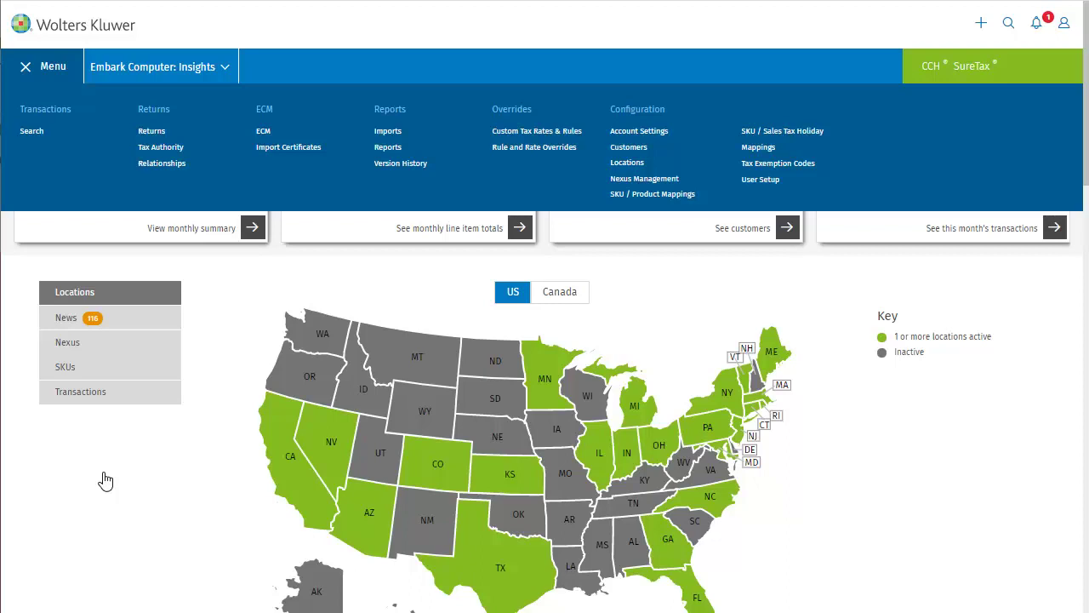
{"action": "left_click", "coordinate": [68, 349]}
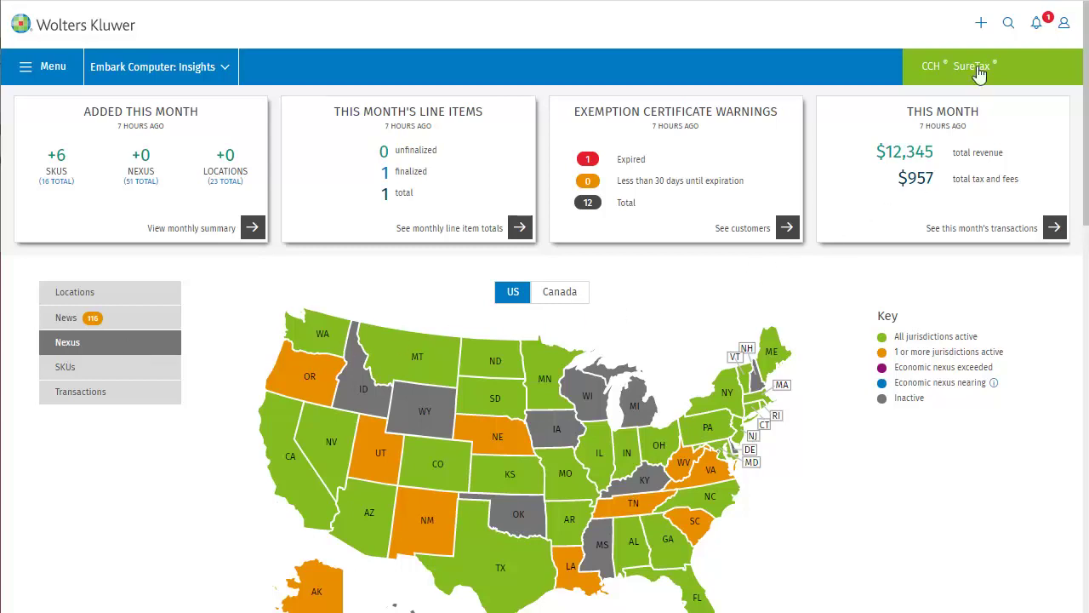
- Open the Add dropdown offering Customer, Location, Nexus, SKU and Transaction/Quote
{"action": "left_click", "coordinate": [982, 28]}
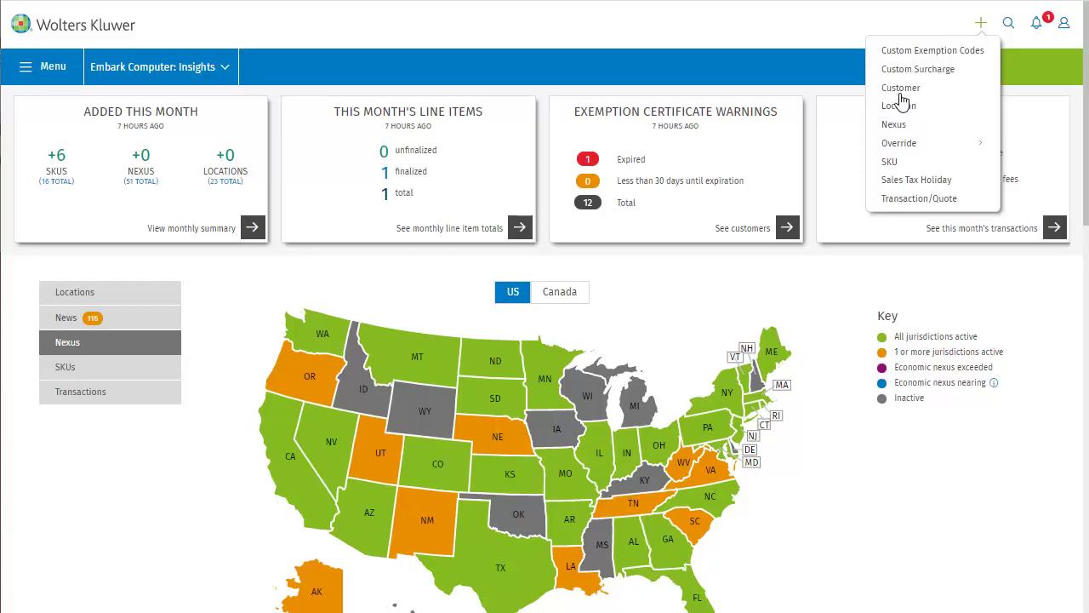
- Start a new nexus with ID Nexus_Demo, leaving the sourcing override at Default
{"action": "left_click", "coordinate": [896, 125]}
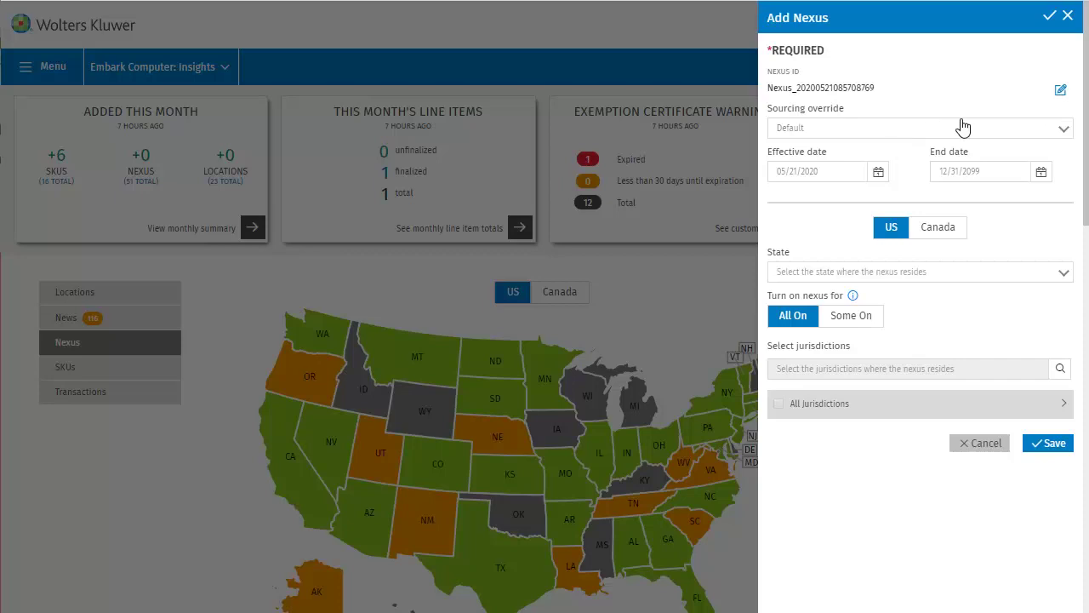
{"action": "left_click", "coordinate": [1060, 89]}
{"action": "left_click_drag", "start_coordinate": [891, 91], "coordinate": [806, 99]}
{"action": "type", "text": "Demo"}
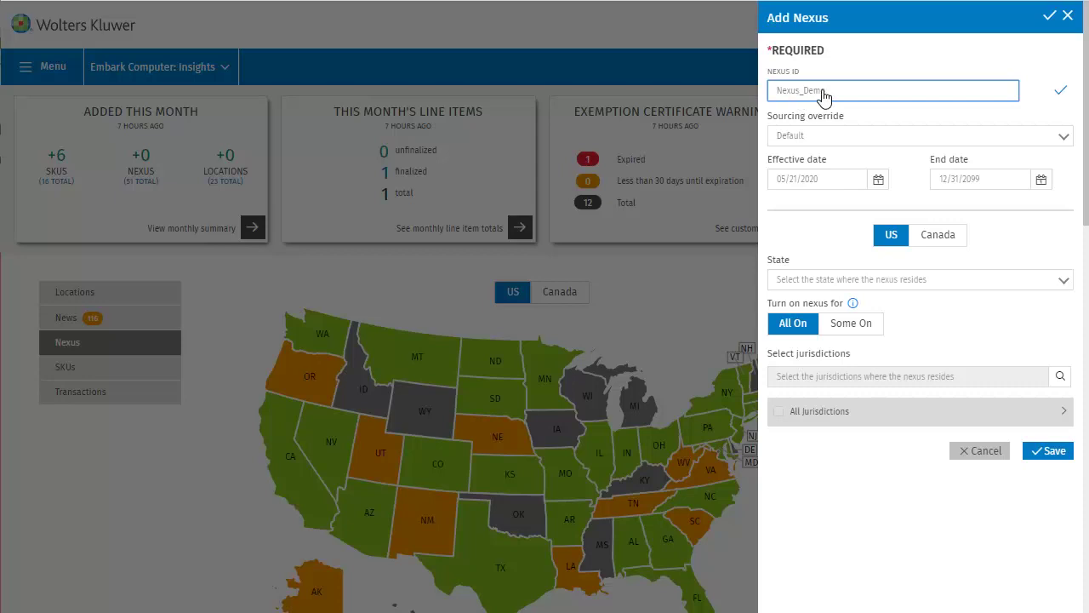
{"action": "left_click", "coordinate": [1061, 94]}
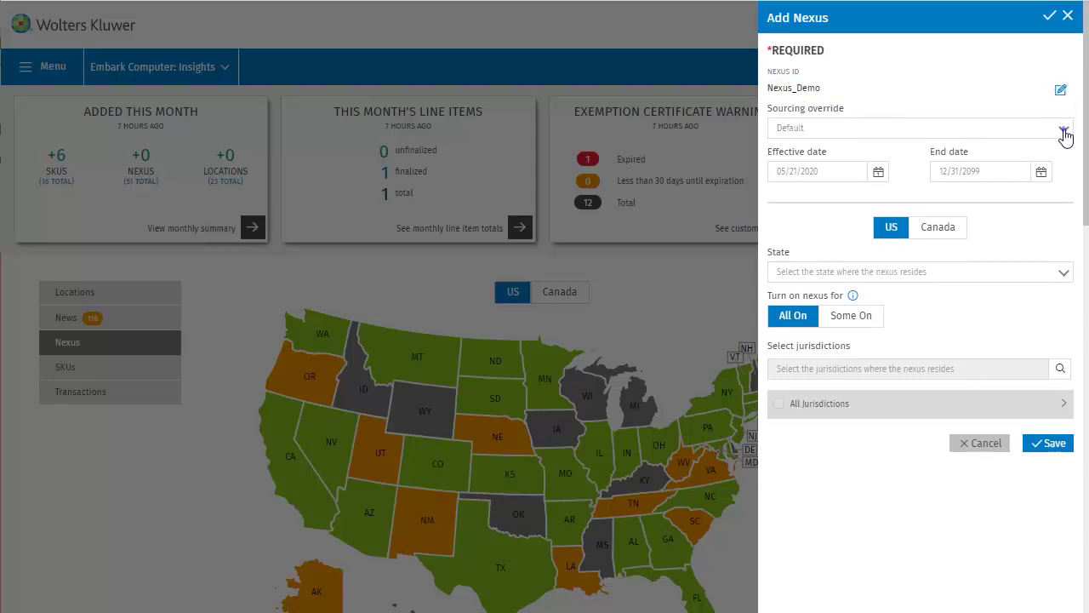
{"action": "left_click", "coordinate": [1064, 132]}
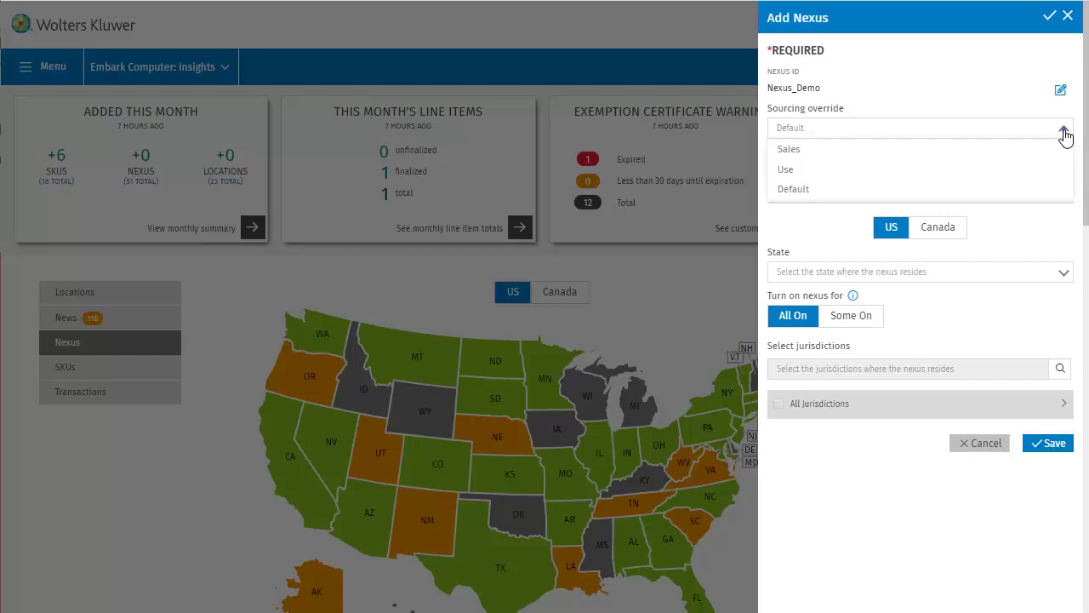
{"action": "left_click", "coordinate": [1064, 129]}
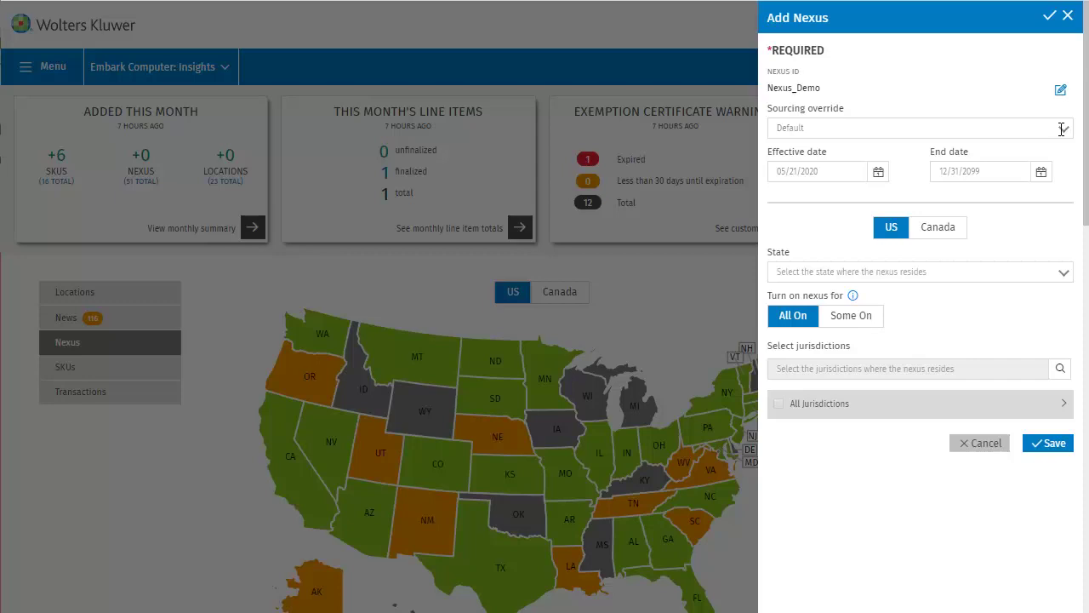
- Choose IOWA (US19) as the nexus state
{"action": "left_click", "coordinate": [1030, 271]}
{"action": "type", "text": "Io"}
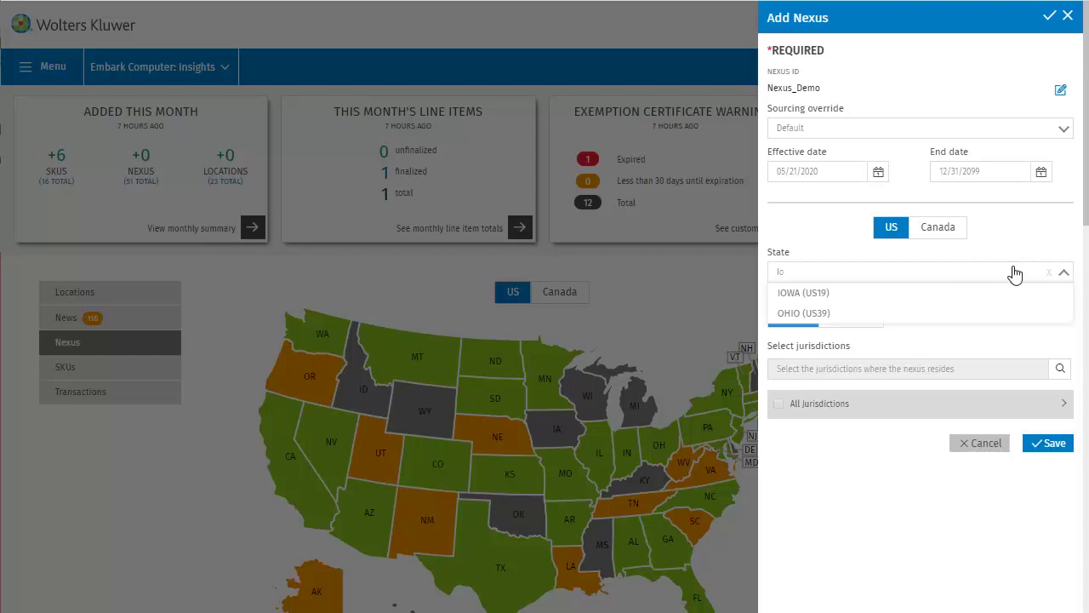
{"action": "left_click", "coordinate": [861, 293]}
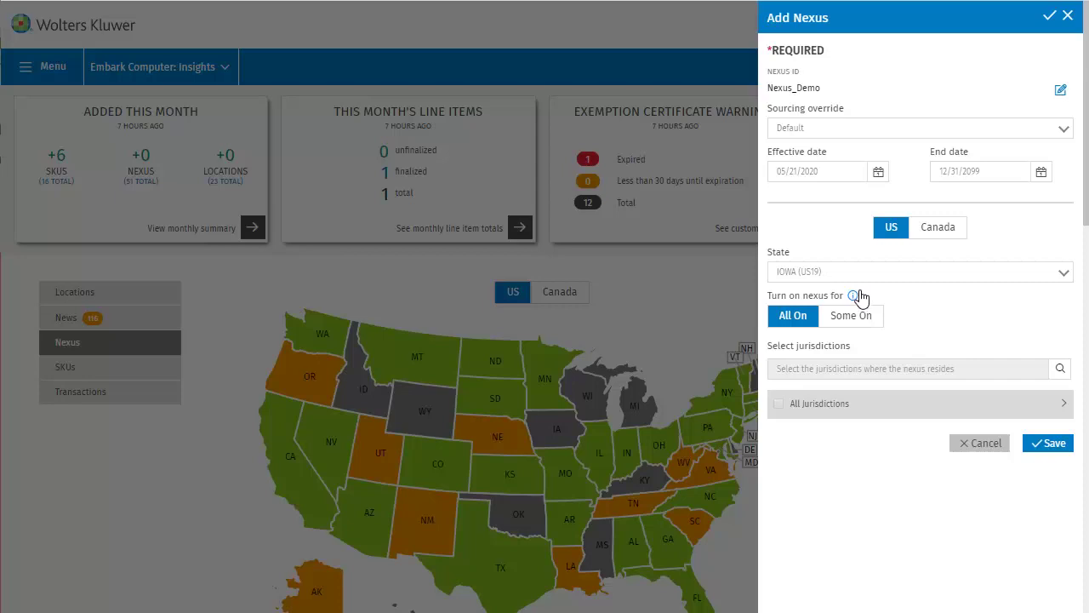
- Set nexus to Some On and include Butler county with all its cities
{"action": "left_click", "coordinate": [853, 317]}
{"action": "scroll", "coordinate": [861, 322], "scroll_direction": "down", "scroll_amount": 1}
{"action": "scroll", "coordinate": [861, 322], "scroll_direction": "down", "scroll_amount": 1}
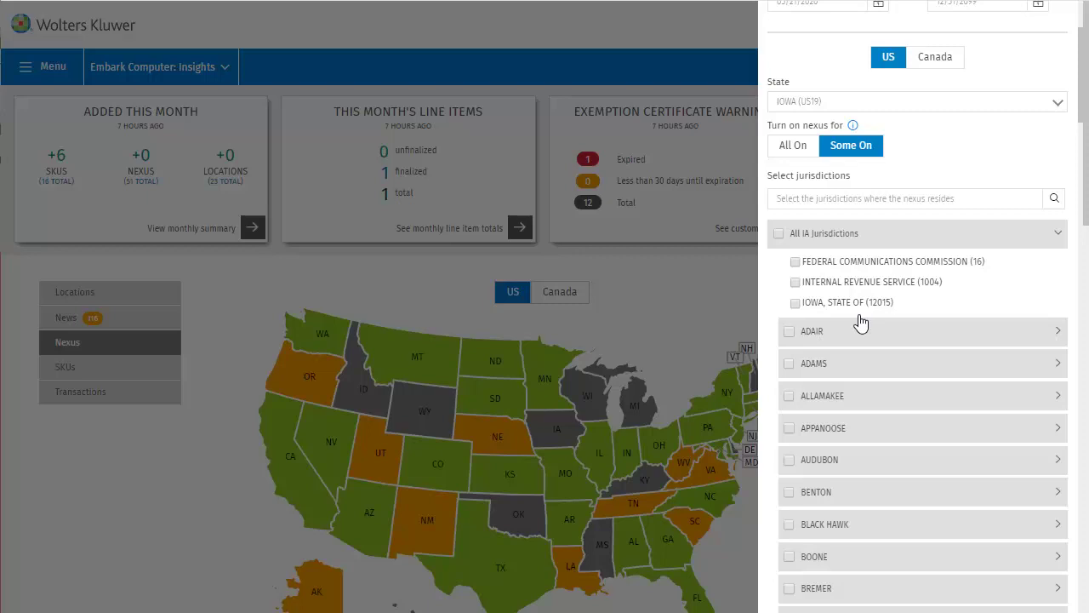
{"action": "scroll", "coordinate": [861, 320], "scroll_direction": "down", "scroll_amount": 5}
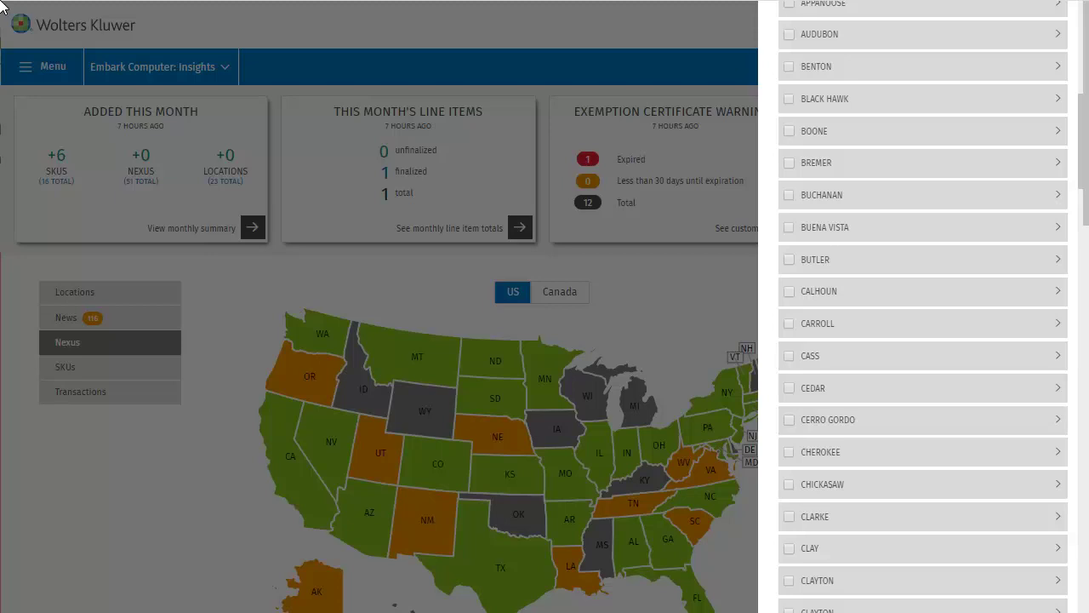
{"action": "left_click", "coordinate": [789, 260]}
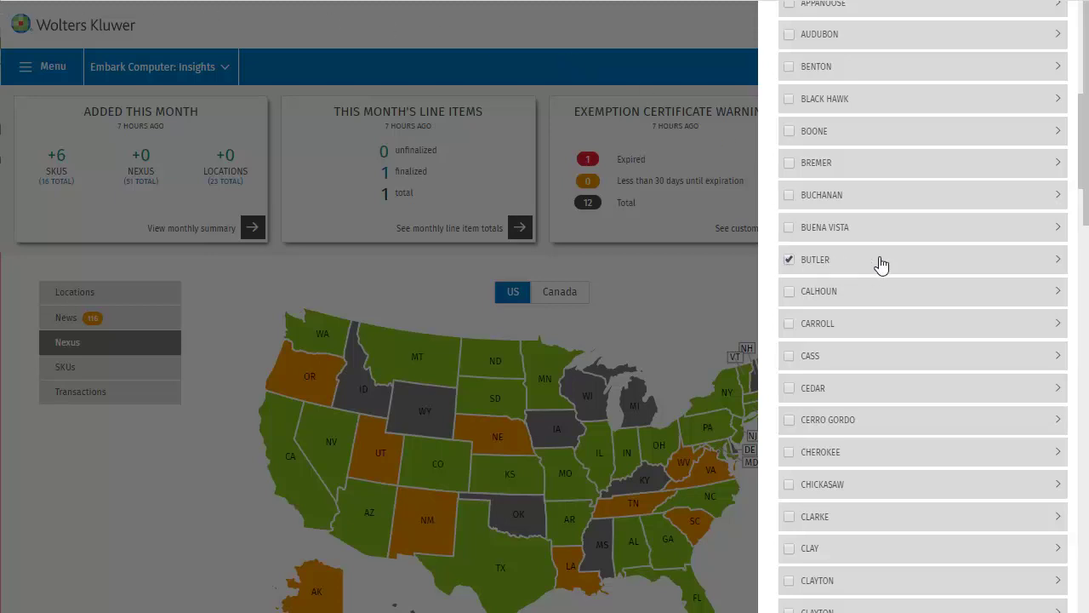
{"action": "left_click", "coordinate": [1056, 264]}
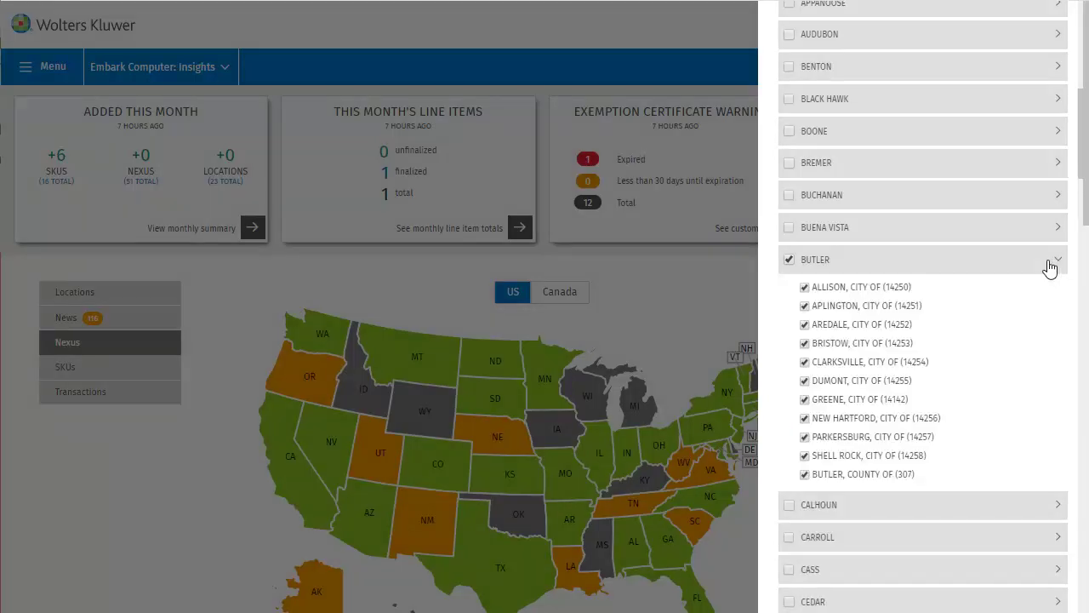
{"action": "scroll", "coordinate": [1038, 275], "scroll_direction": "down", "scroll_amount": 4}
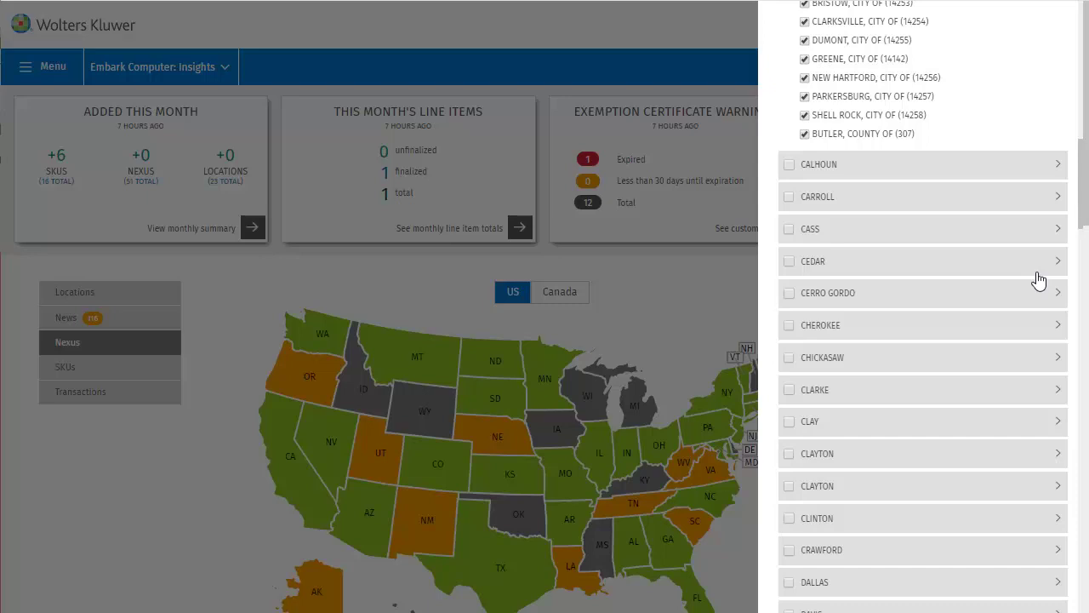
{"action": "scroll", "coordinate": [1038, 277], "scroll_direction": "down", "scroll_amount": 3}
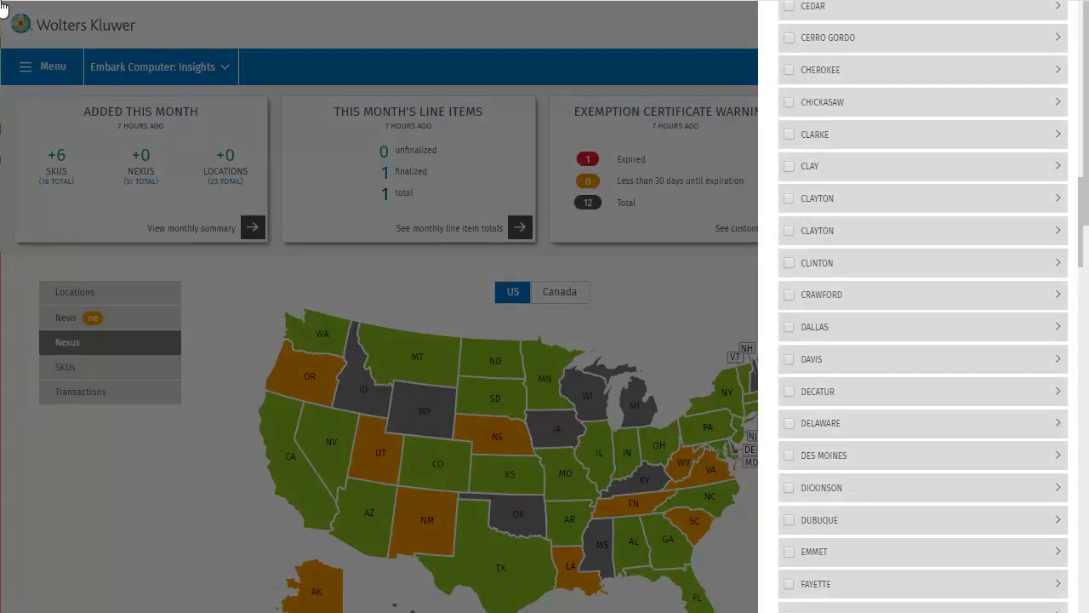
- Include the Decatur cities Lamoni, Le Roy and Weldon in the nexus
{"action": "left_click", "coordinate": [1058, 393]}
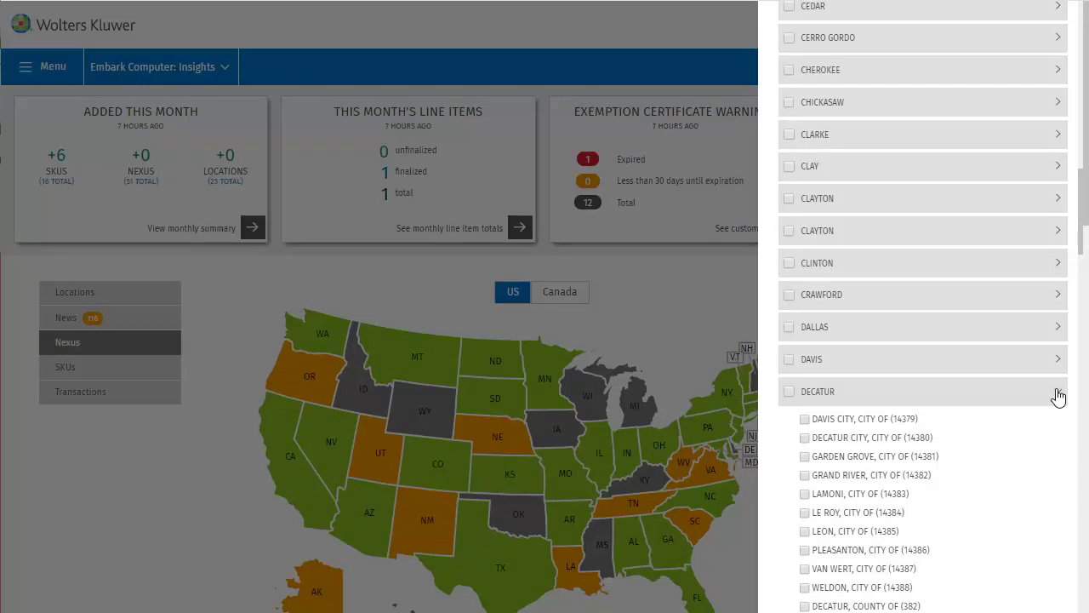
{"action": "scroll", "coordinate": [1058, 394], "scroll_direction": "down", "scroll_amount": 2}
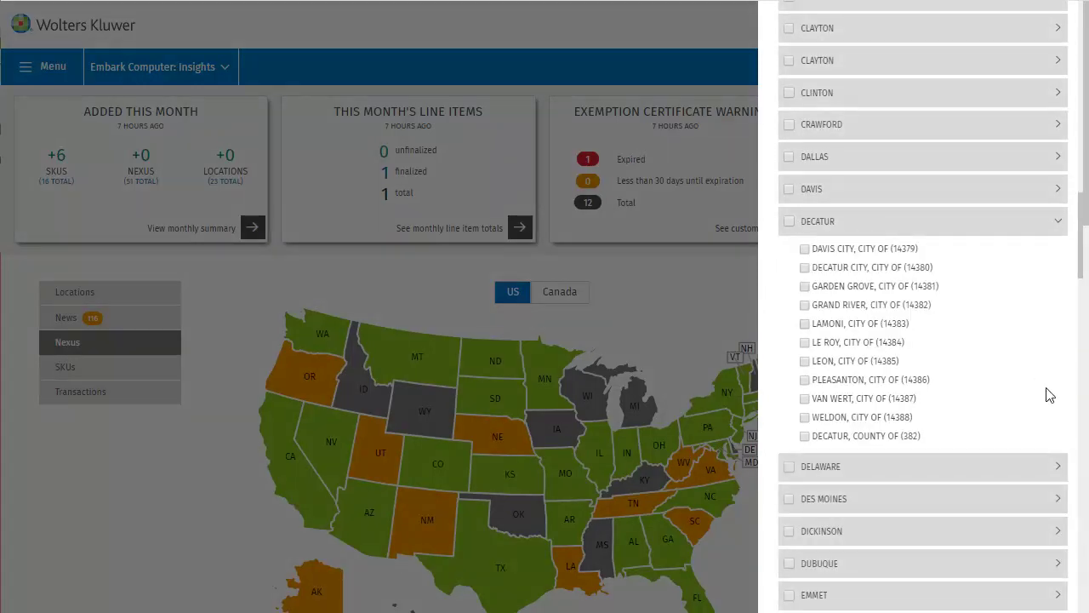
{"action": "left_click", "coordinate": [804, 325]}
{"action": "left_click", "coordinate": [805, 343]}
{"action": "left_click", "coordinate": [805, 417]}
- Save the new Nexus_Demo nexus for Iowa
{"action": "scroll", "coordinate": [968, 408], "scroll_direction": "down", "scroll_amount": 4}
{"action": "scroll", "coordinate": [967, 411], "scroll_direction": "down", "scroll_amount": 10}
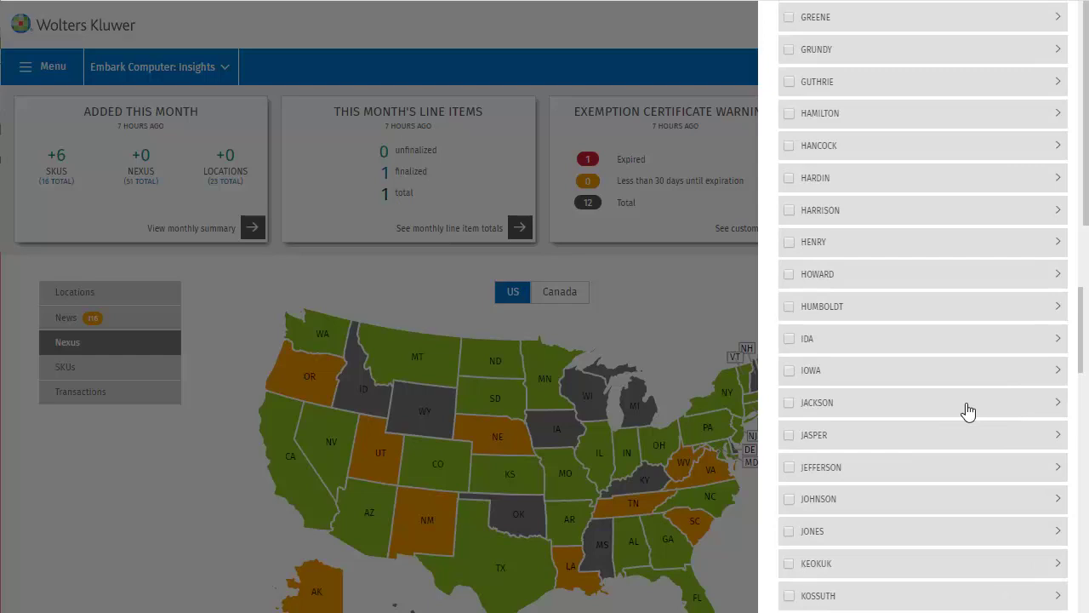
{"action": "scroll", "coordinate": [968, 411], "scroll_direction": "down", "scroll_amount": 7}
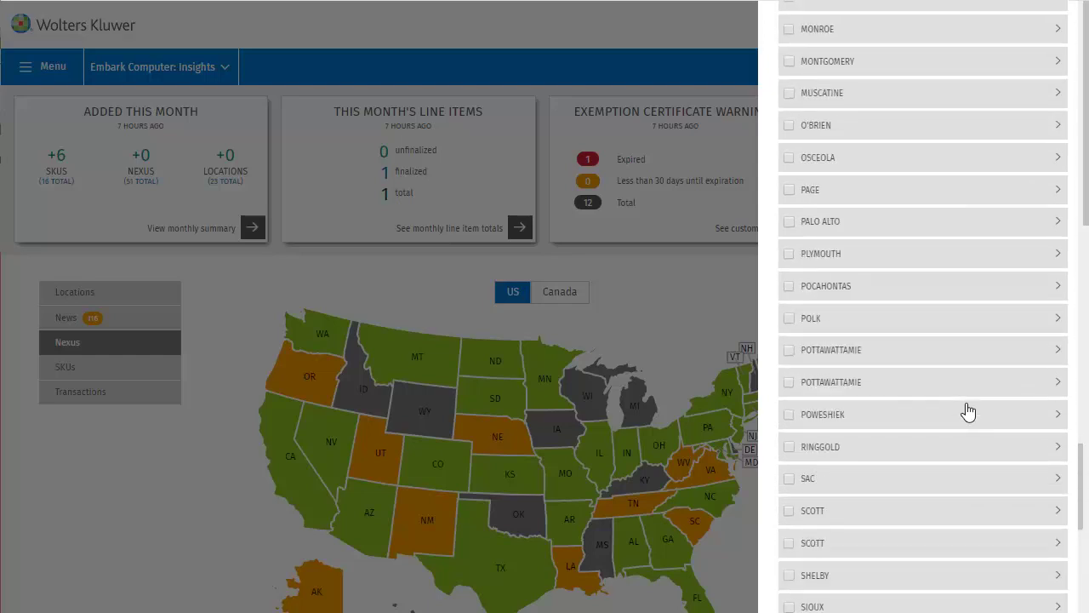
{"action": "scroll", "coordinate": [967, 411], "scroll_direction": "down", "scroll_amount": 7}
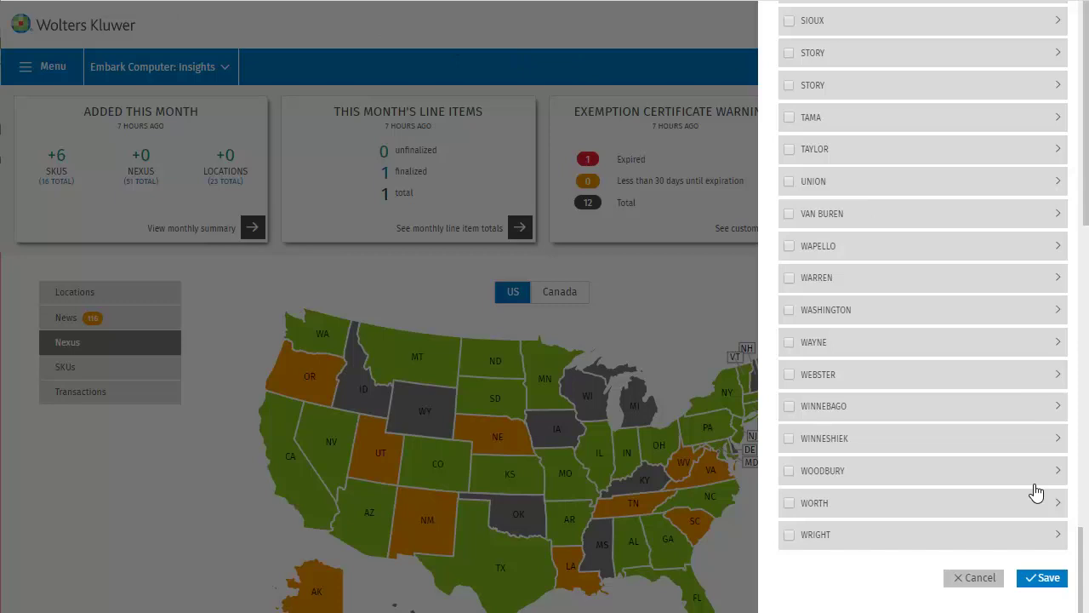
{"action": "left_click", "coordinate": [1044, 579]}
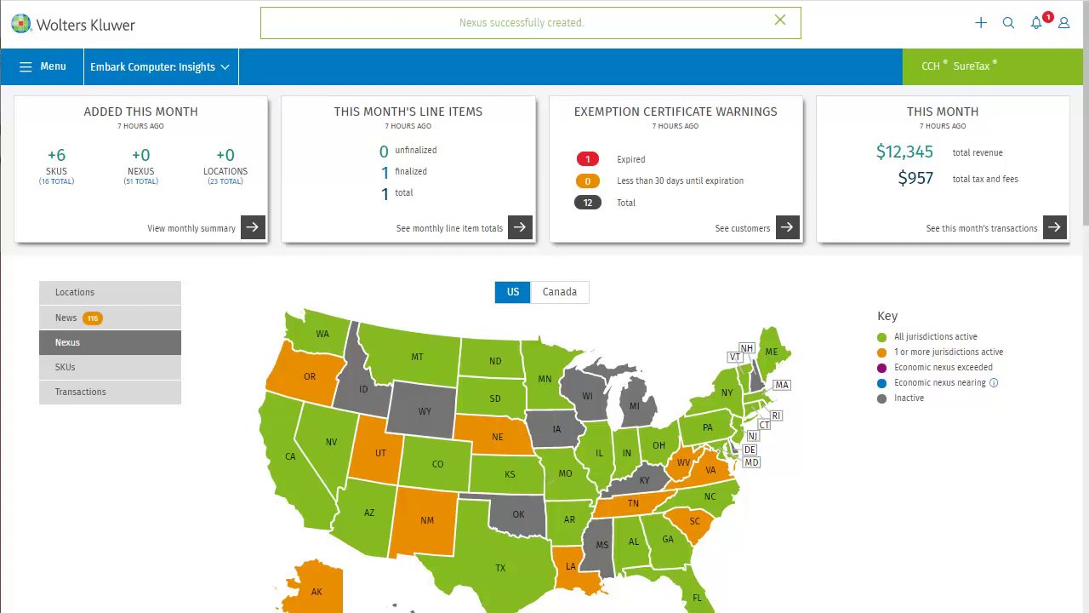
- Open Iowa's map details and expand the Decatur and Floyd county groups
{"action": "scroll", "coordinate": [4, 8], "scroll_direction": "down", "scroll_amount": 2}
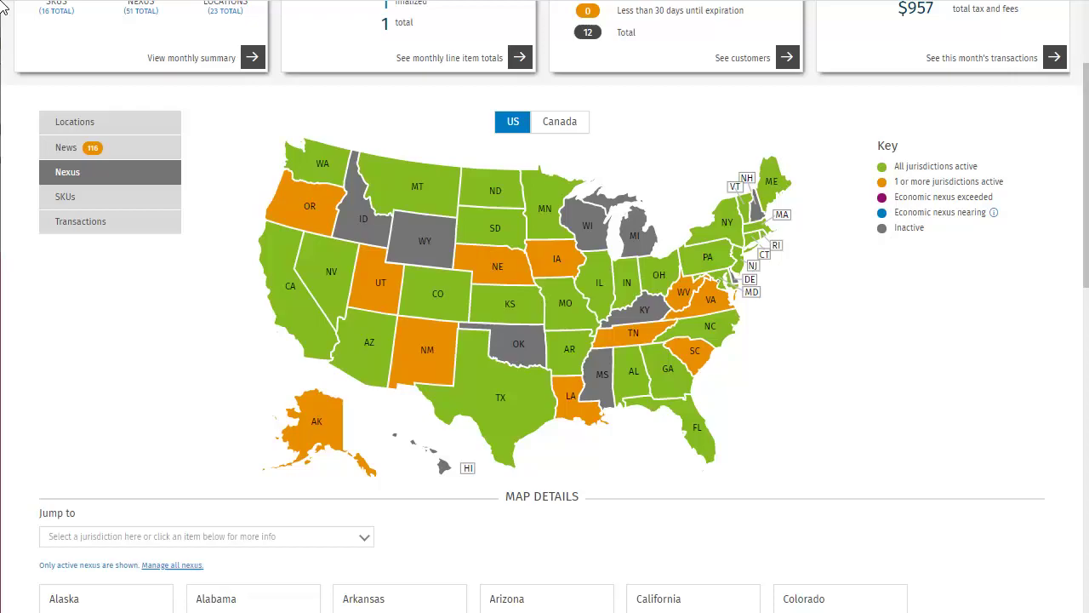
{"action": "left_click", "coordinate": [552, 264]}
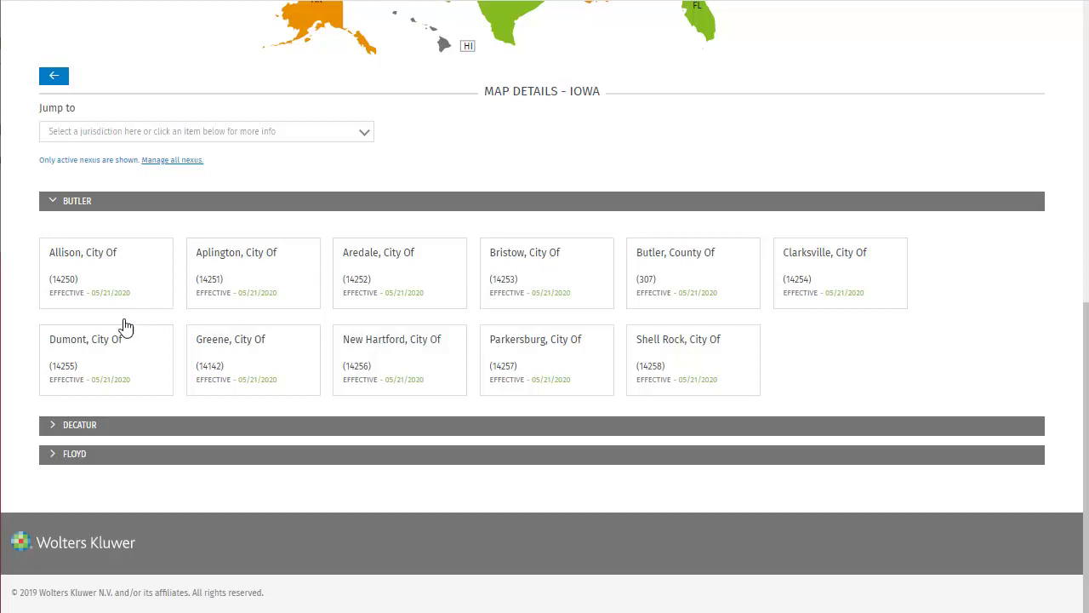
{"action": "left_click", "coordinate": [51, 426]}
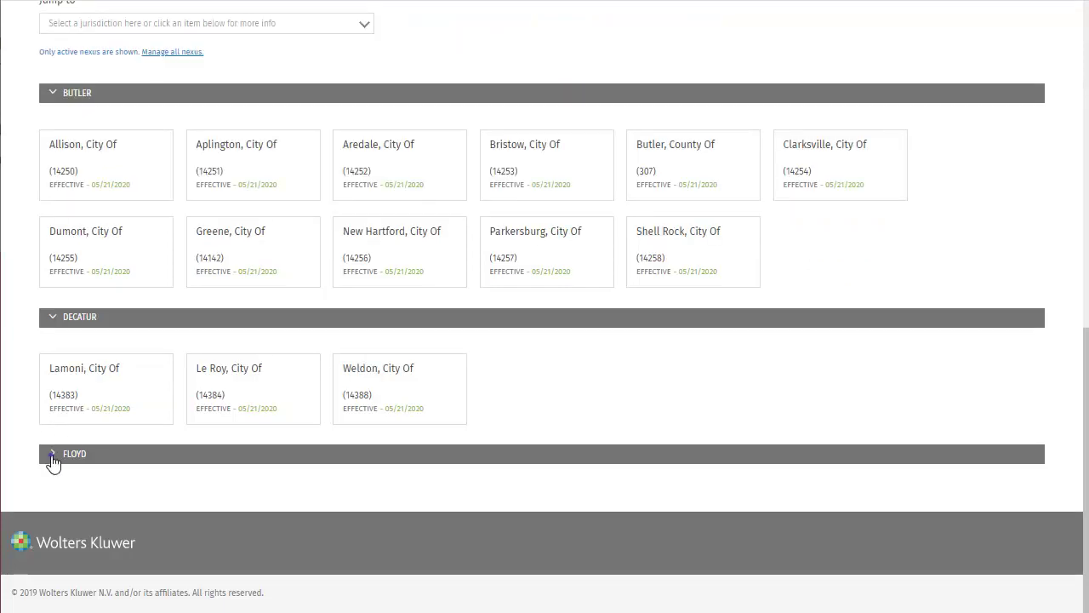
{"action": "left_click", "coordinate": [49, 454]}
{"action": "scroll", "coordinate": [474, 479], "scroll_direction": "up", "scroll_amount": 4}
{"action": "scroll", "coordinate": [474, 479], "scroll_direction": "up", "scroll_amount": 4}
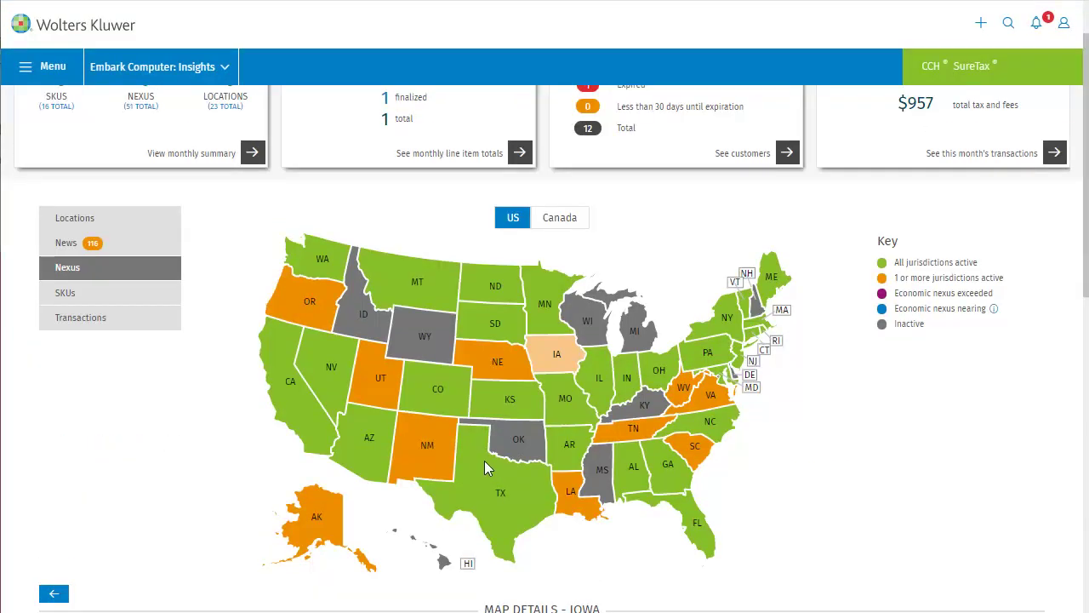
{"action": "scroll", "coordinate": [549, 383], "scroll_direction": "down", "scroll_amount": 2}
{"action": "scroll", "coordinate": [1000, 319], "scroll_direction": "down", "scroll_amount": 2}
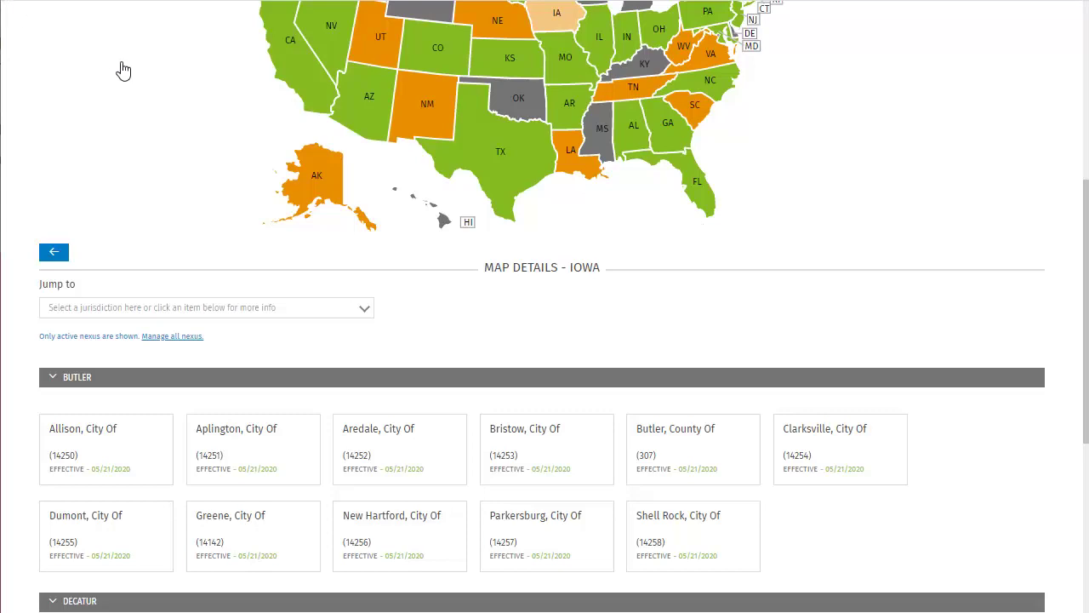
- Return to the all-states nexus grid, where Iowa shows 14 active jurisdictions
{"action": "left_click", "coordinate": [175, 337]}
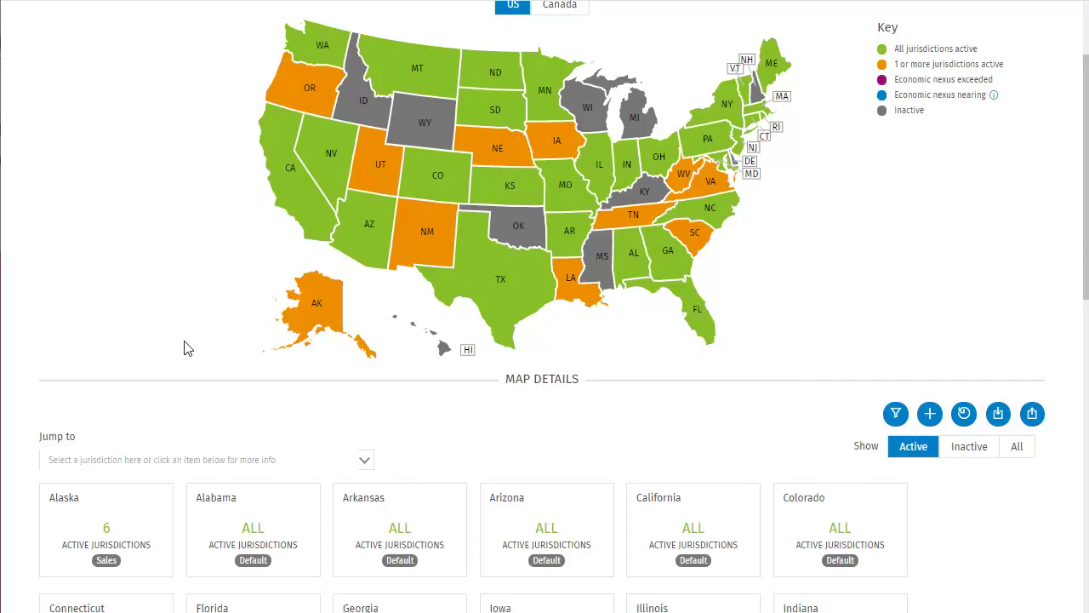
{"action": "scroll", "coordinate": [187, 349], "scroll_direction": "down", "scroll_amount": 4}
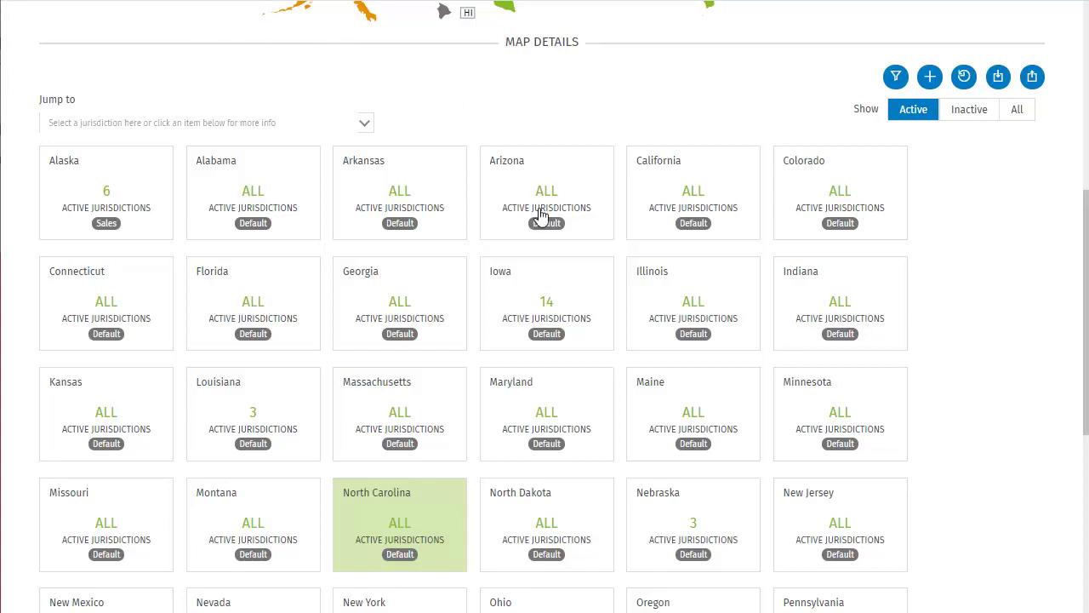
- Open Iowa's nexus details and start another Iowa nexus
{"action": "left_click", "coordinate": [554, 309]}
{"action": "scroll", "coordinate": [689, 334], "scroll_direction": "down", "scroll_amount": 1}
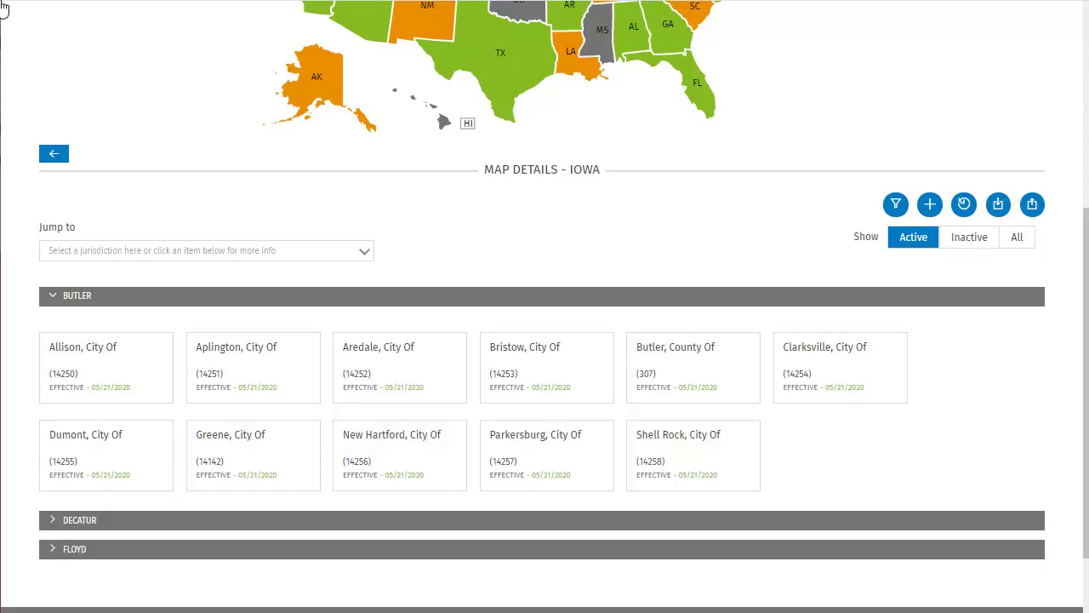
{"action": "left_click", "coordinate": [931, 205]}
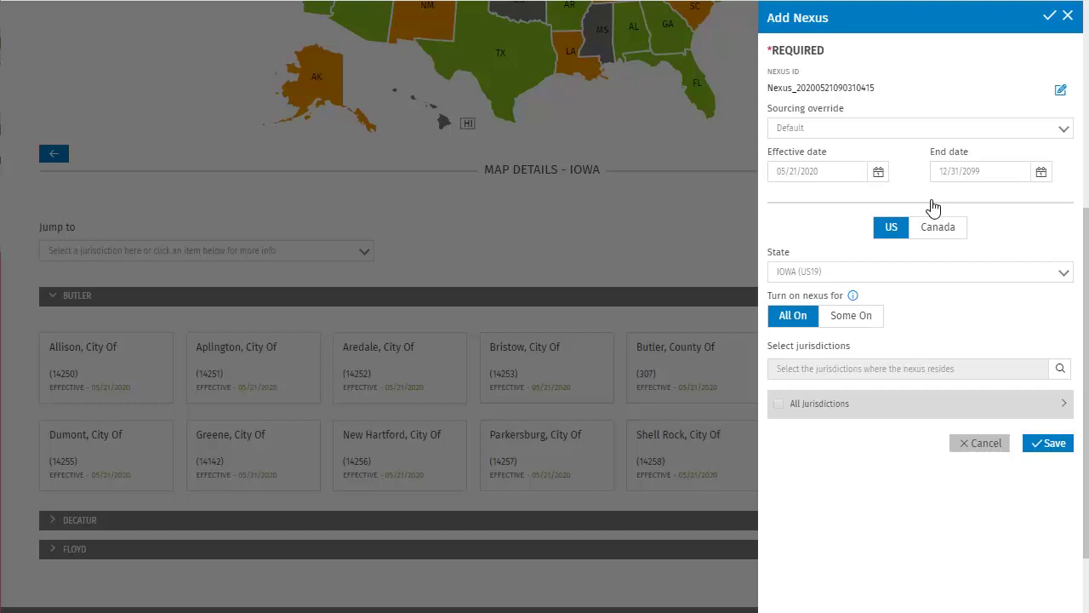
- Limit the new Iowa nexus to Federal Communications Commission, Internal Revenue Service and Iowa, State Of
{"action": "left_click", "coordinate": [861, 320]}
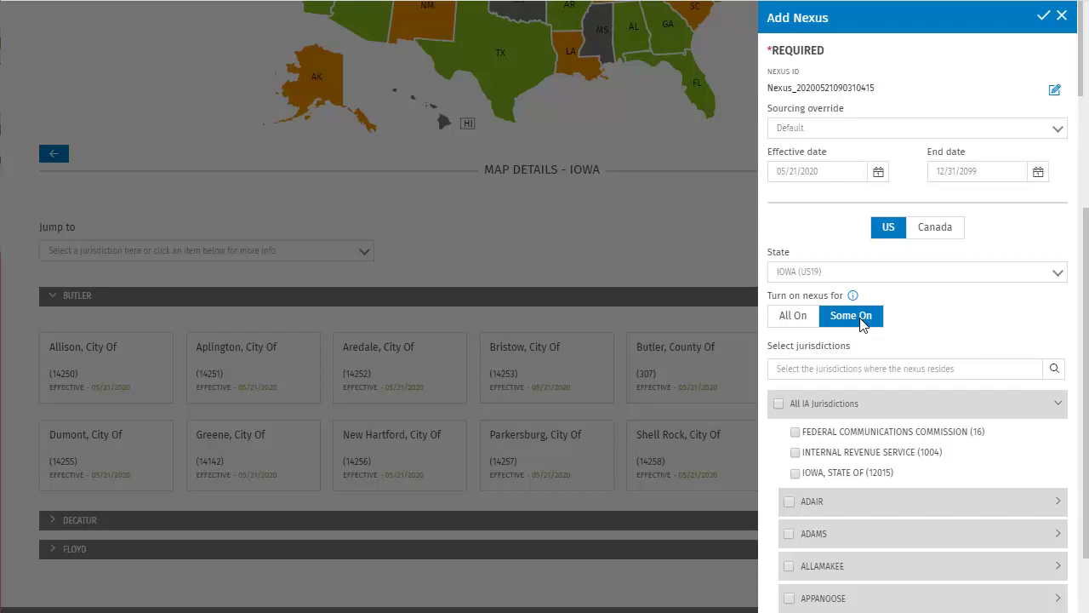
{"action": "left_click", "coordinate": [795, 432]}
{"action": "left_click", "coordinate": [796, 452]}
{"action": "left_click", "coordinate": [795, 472]}
{"action": "left_click", "coordinate": [1042, 15]}
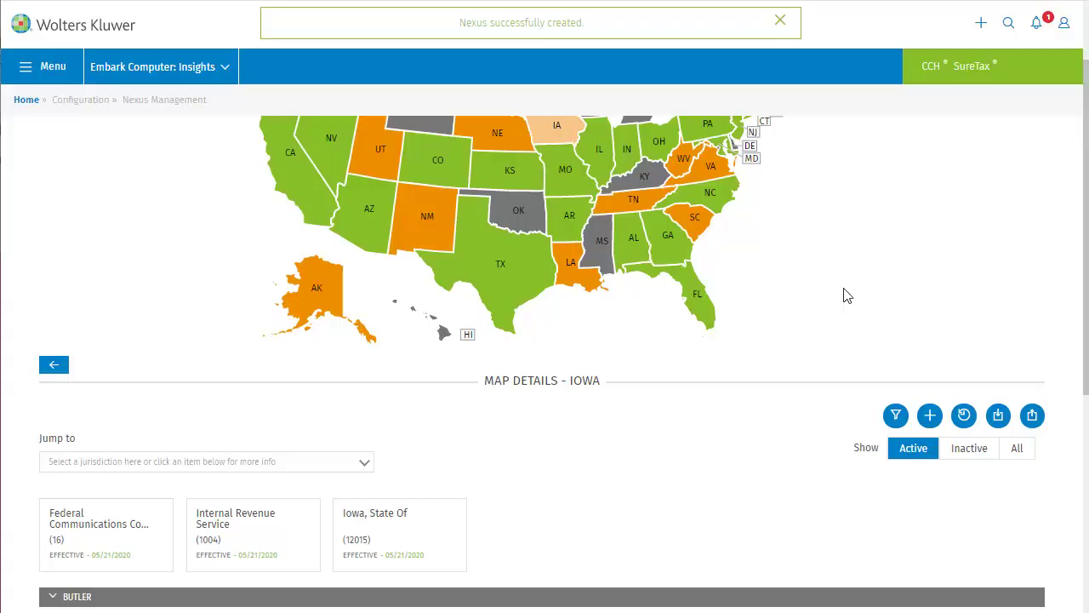
{"action": "scroll", "coordinate": [847, 295], "scroll_direction": "down", "scroll_amount": 3}
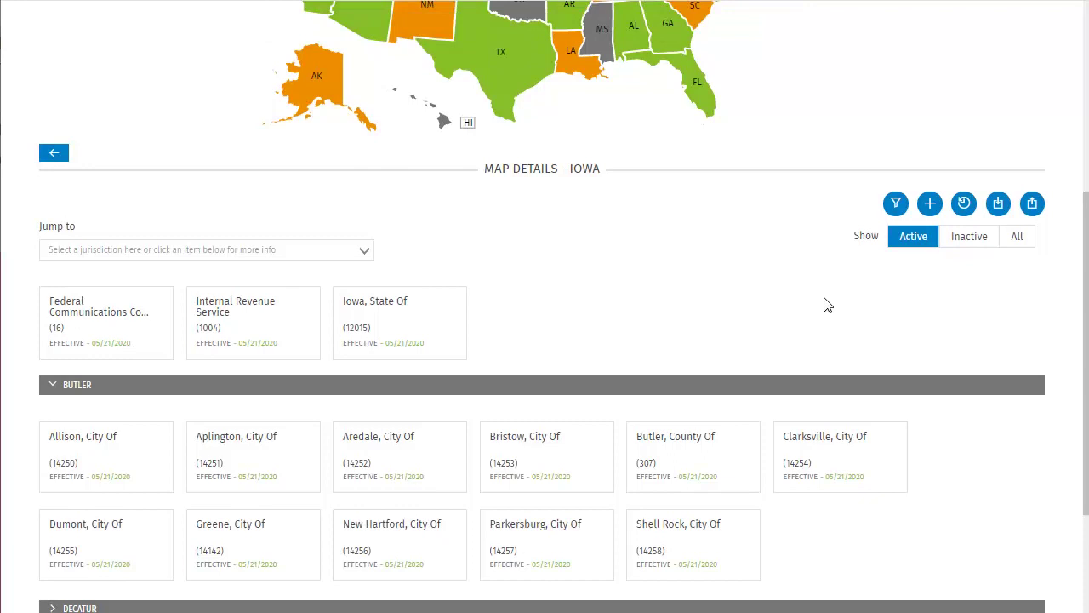
{"action": "scroll", "coordinate": [826, 304], "scroll_direction": "down", "scroll_amount": 3}
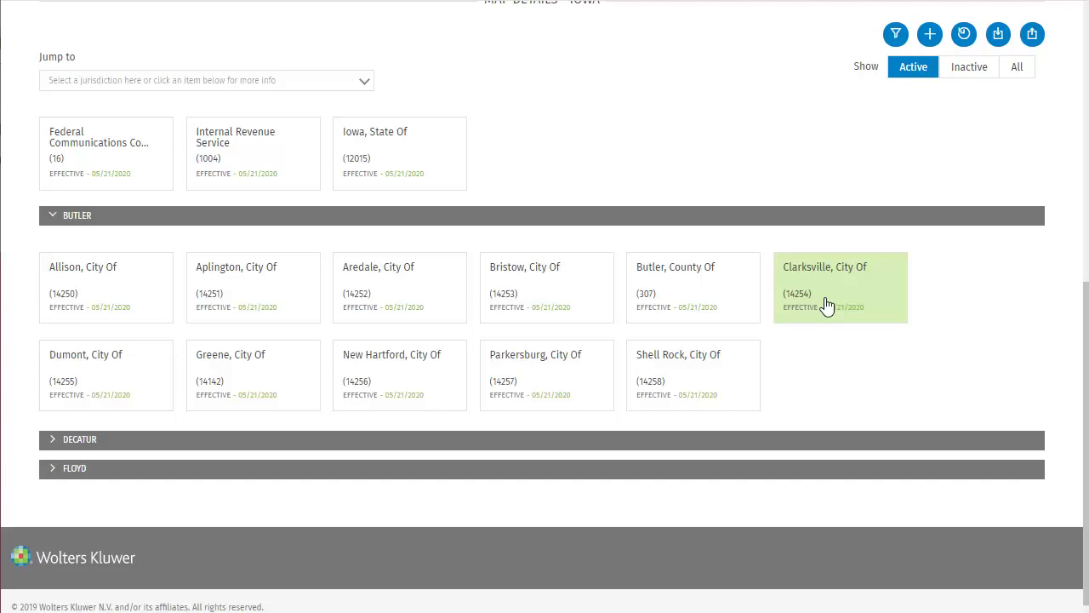
- Show the detailed revision history for the Clarksville, City Of jurisdiction
{"action": "left_click", "coordinate": [827, 307]}
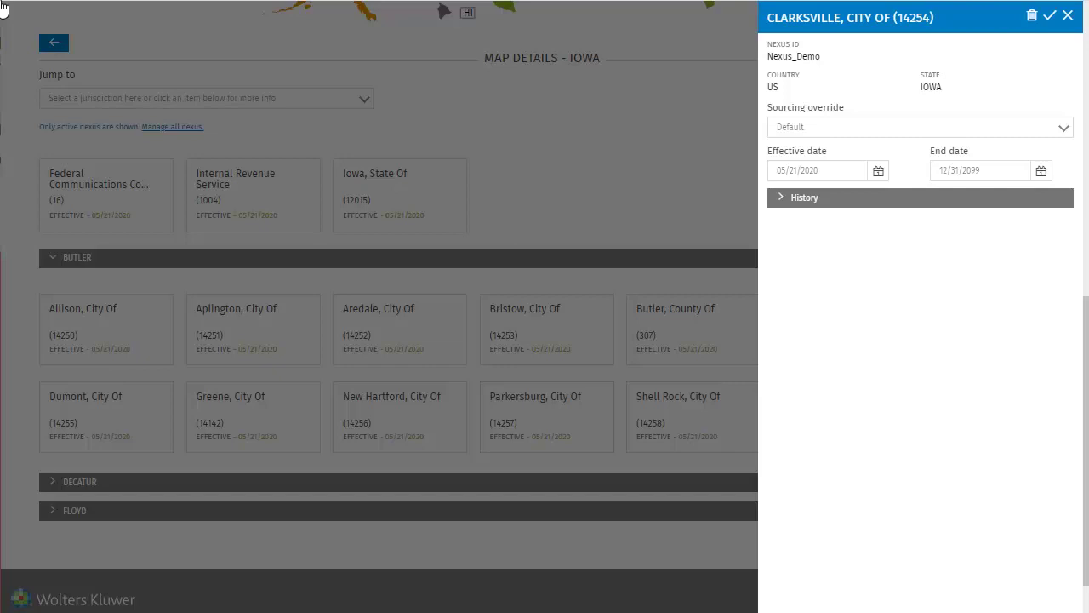
{"action": "left_click", "coordinate": [782, 201]}
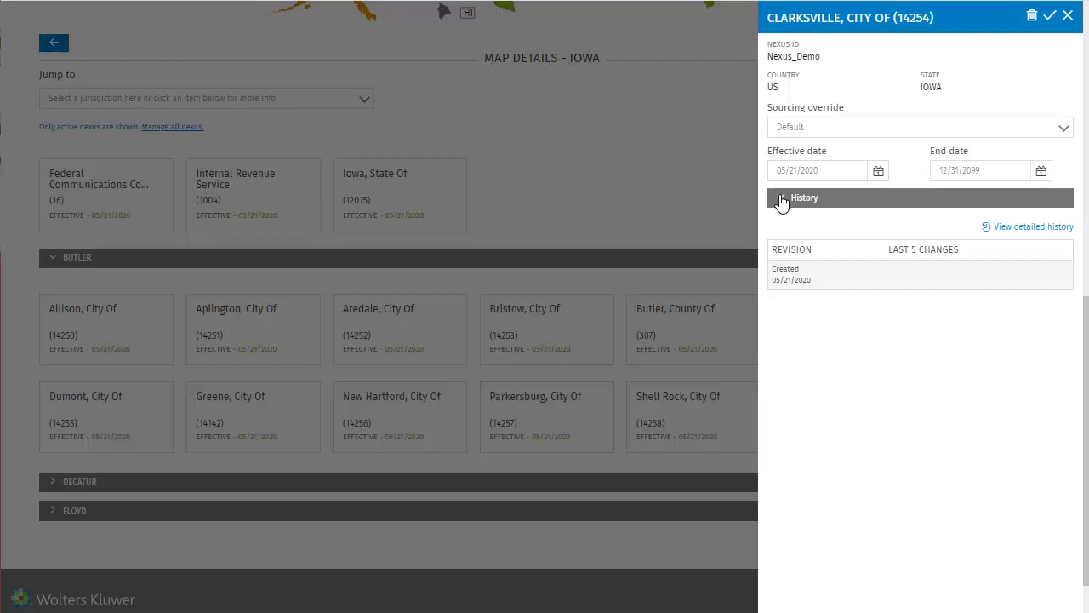
{"action": "left_click", "coordinate": [1013, 228]}
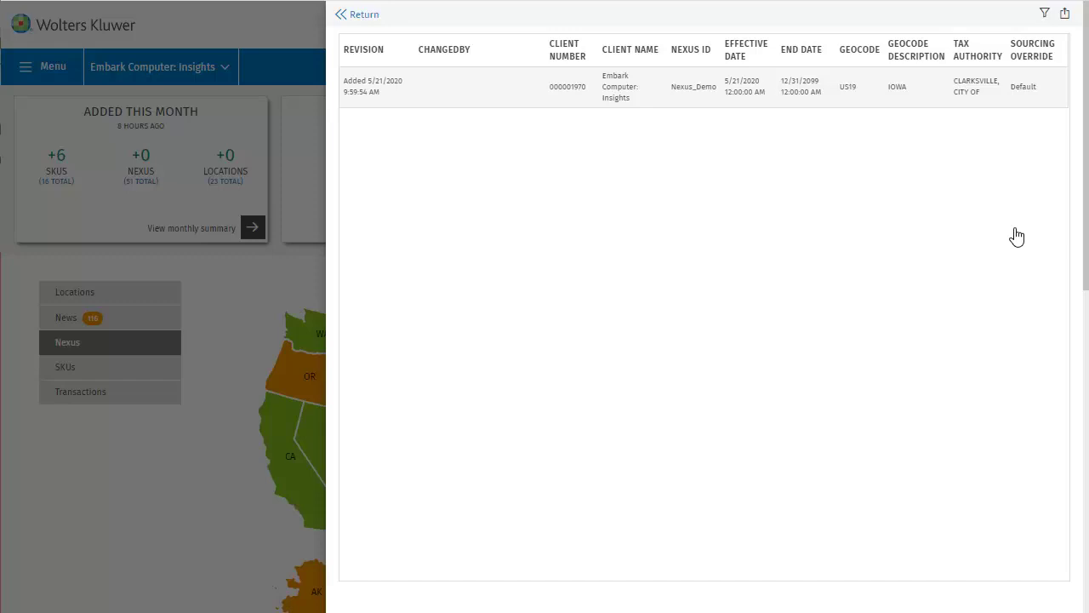
- Return to Clarksville, City Of's nexus and save its end date as 12/31/2030
{"action": "left_click", "coordinate": [359, 16]}
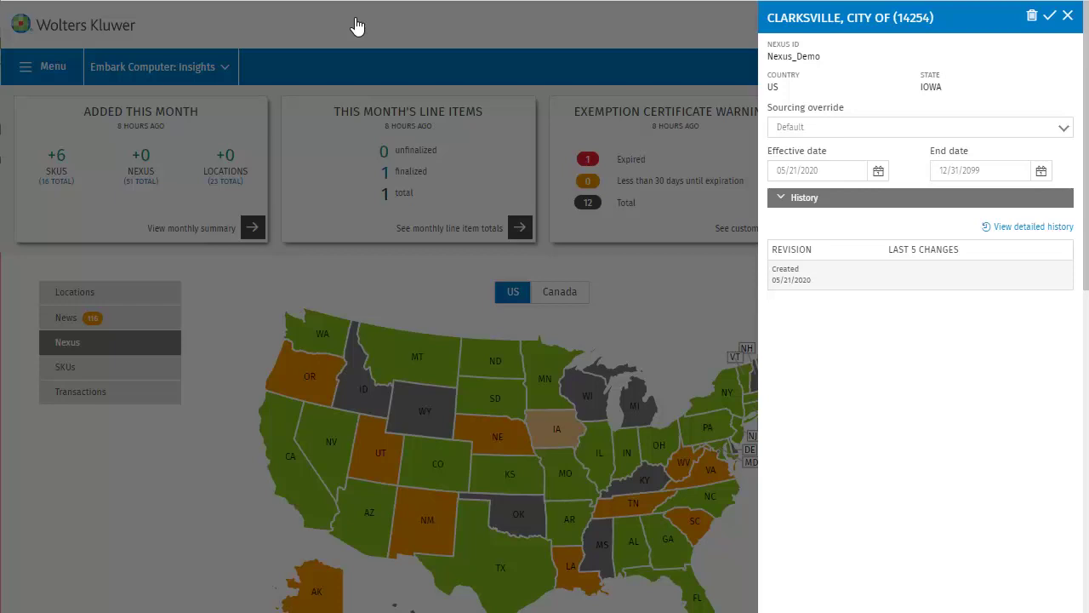
{"action": "left_click", "coordinate": [1000, 170]}
{"action": "key", "text": "BackSpace"}
{"action": "key", "text": "BackSpace"}
{"action": "type", "text": "30"}
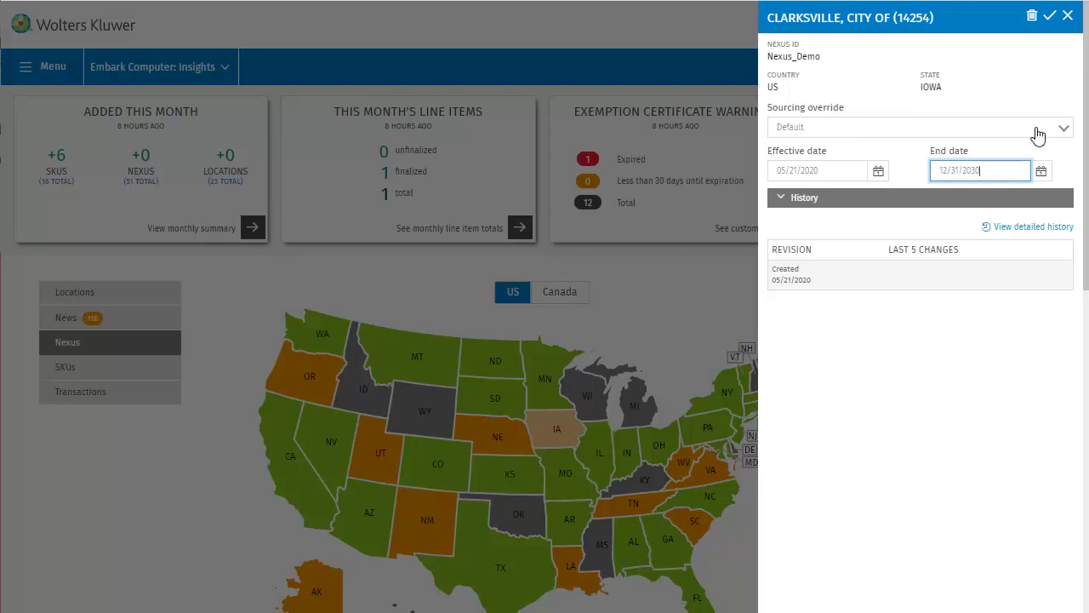
{"action": "left_click", "coordinate": [1050, 15]}
{"action": "scroll", "coordinate": [911, 282], "scroll_direction": "down", "scroll_amount": 5}
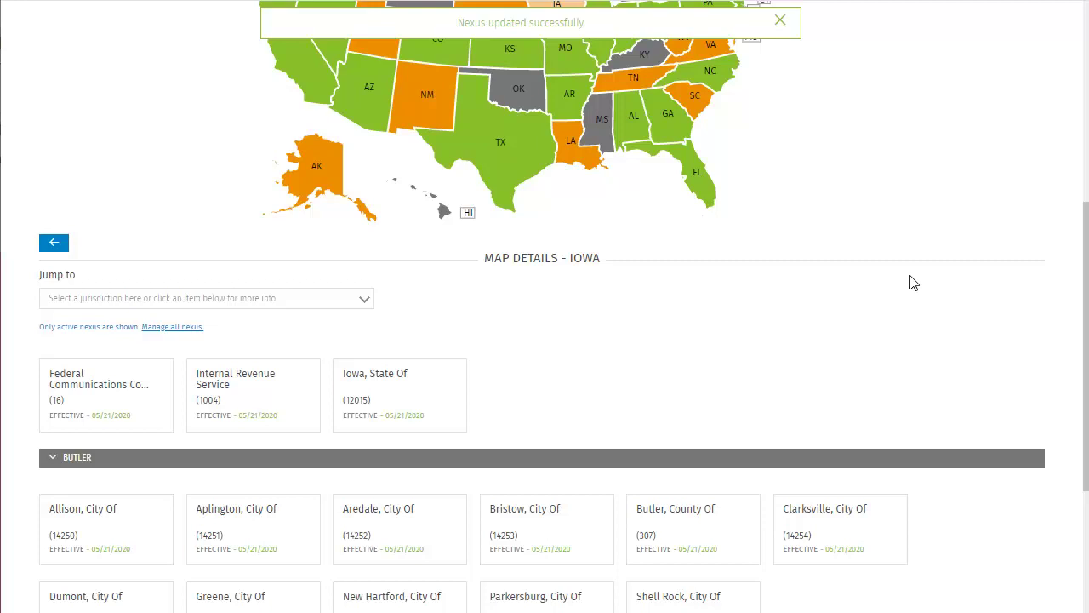
{"action": "scroll", "coordinate": [912, 282], "scroll_direction": "down", "scroll_amount": 3}
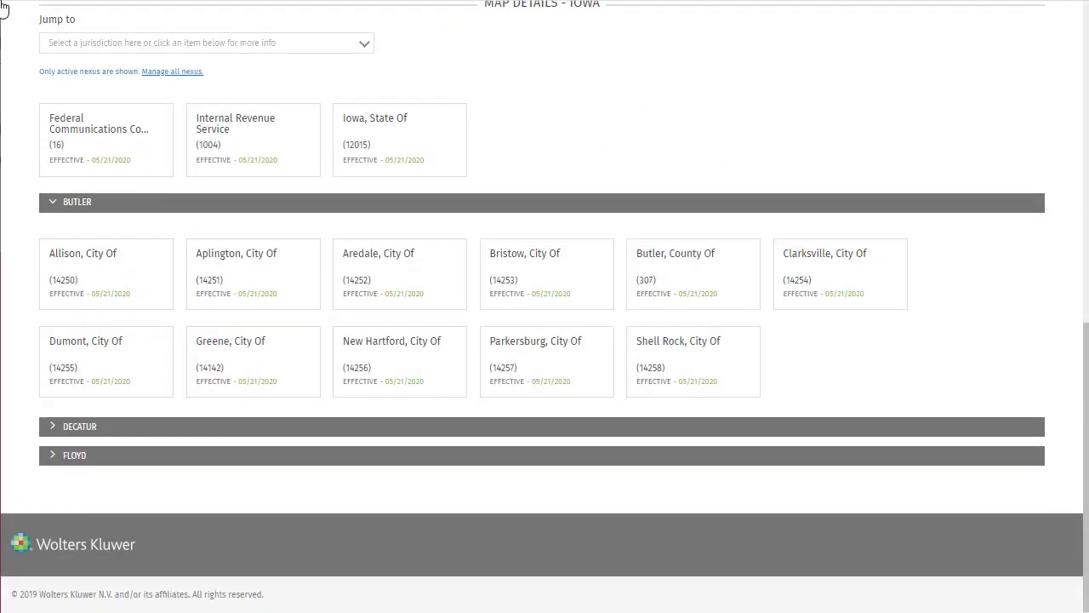
{"action": "left_click", "coordinate": [849, 273]}
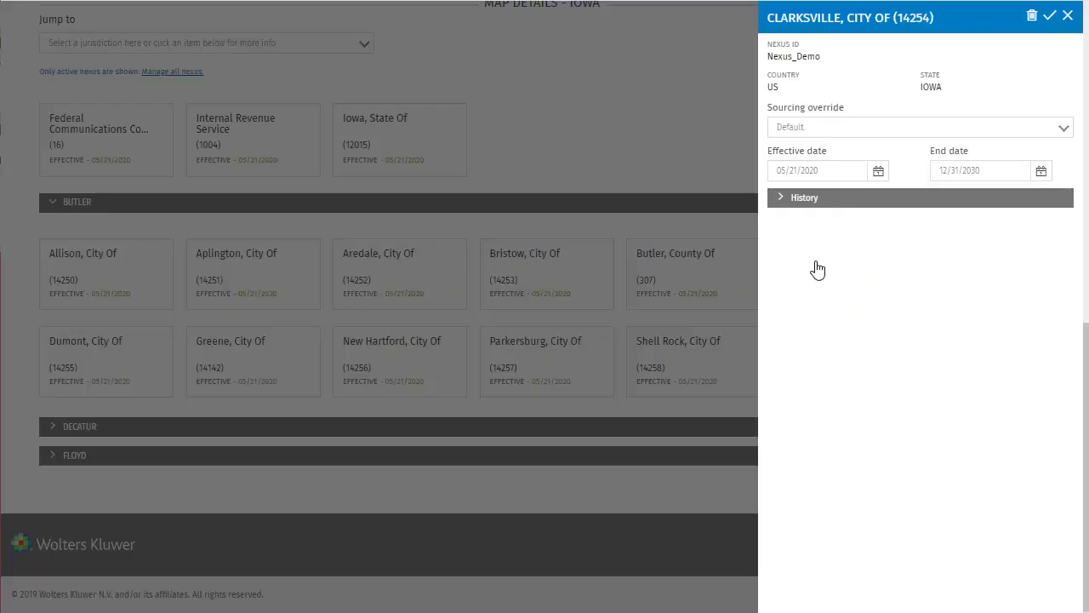
{"action": "left_click", "coordinate": [776, 199]}
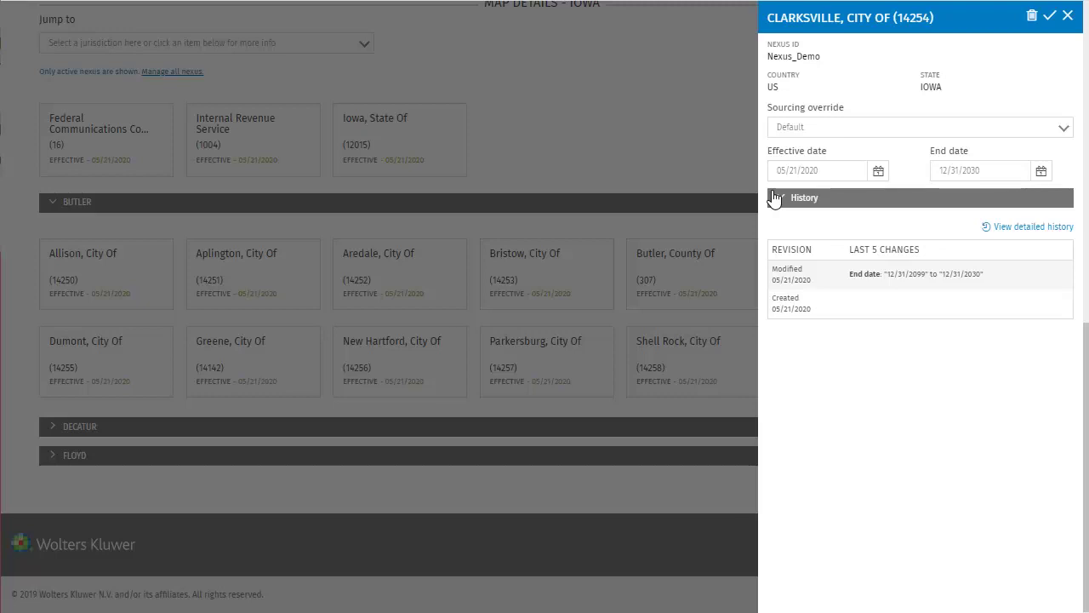
{"action": "left_click", "coordinate": [1069, 19]}
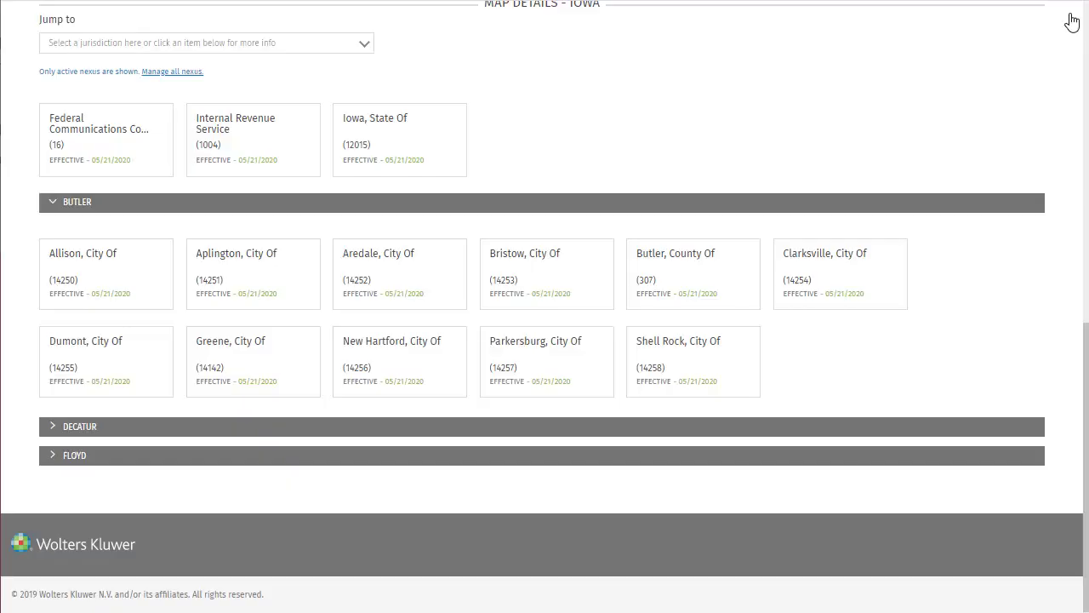
- Remove the Greene, City Of (14142) nexus from Iowa, confirming the deletion
{"action": "left_click", "coordinate": [250, 366]}
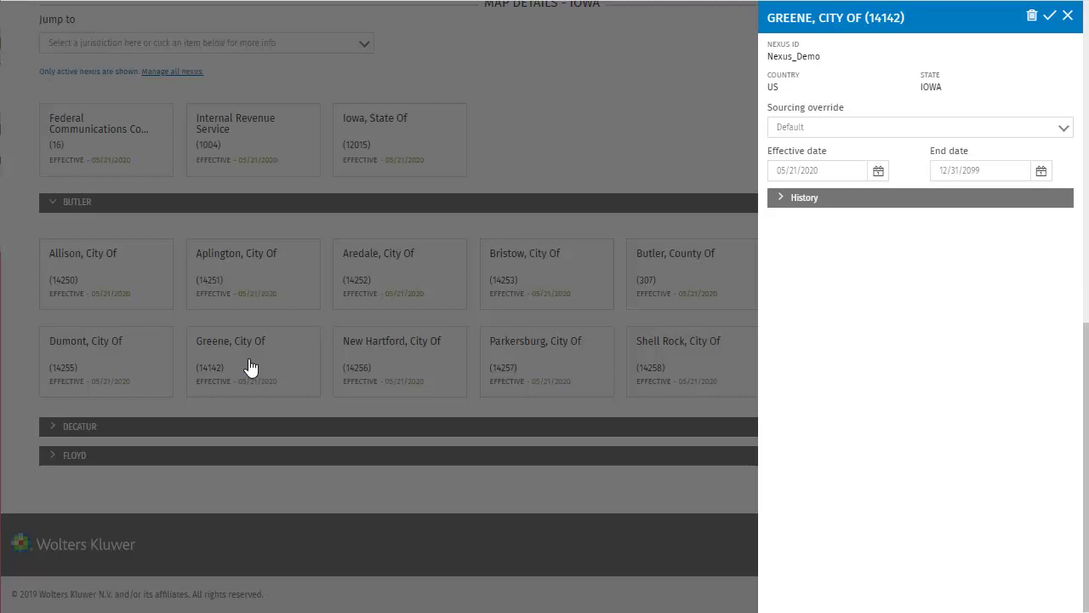
{"action": "left_click", "coordinate": [1031, 16]}
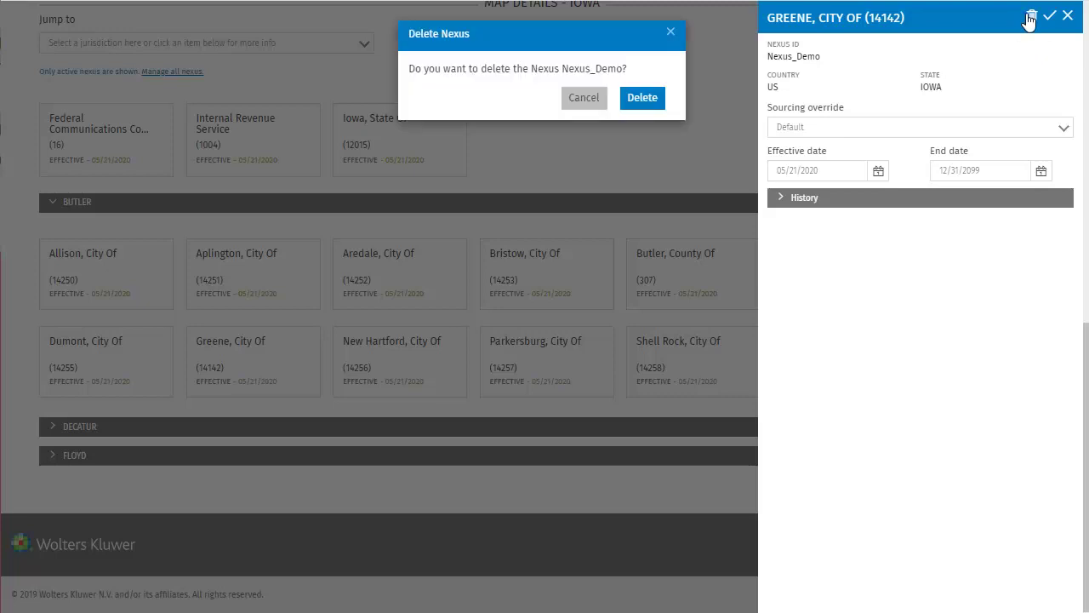
{"action": "left_click", "coordinate": [642, 98]}
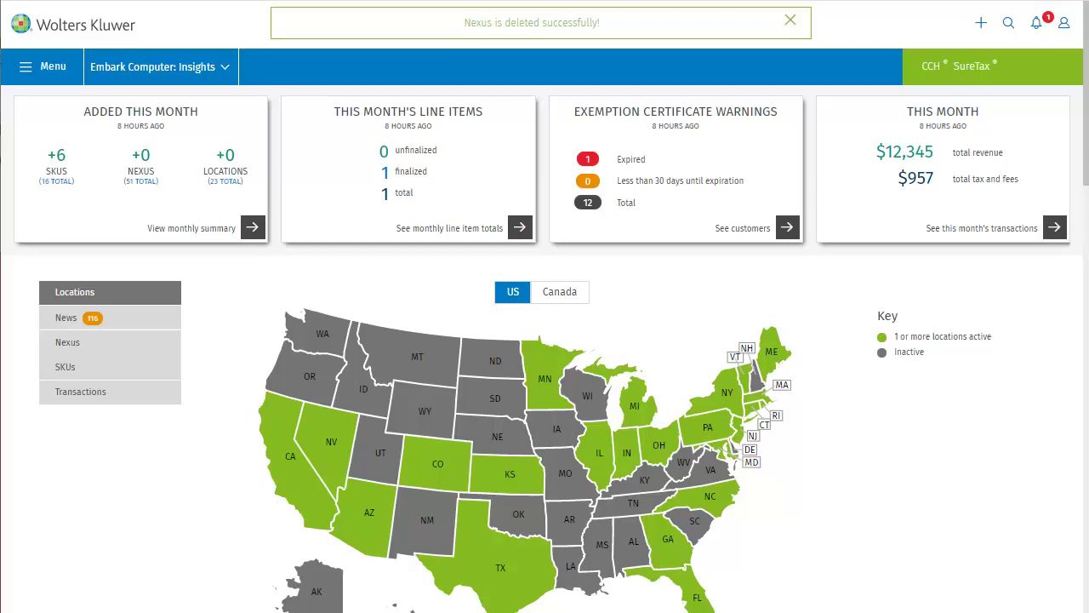